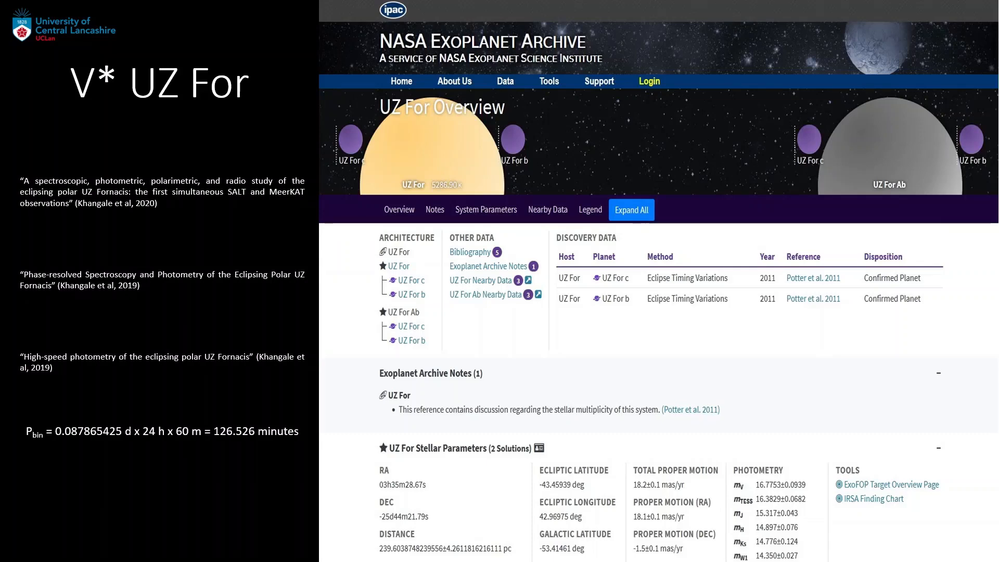
key("Right")
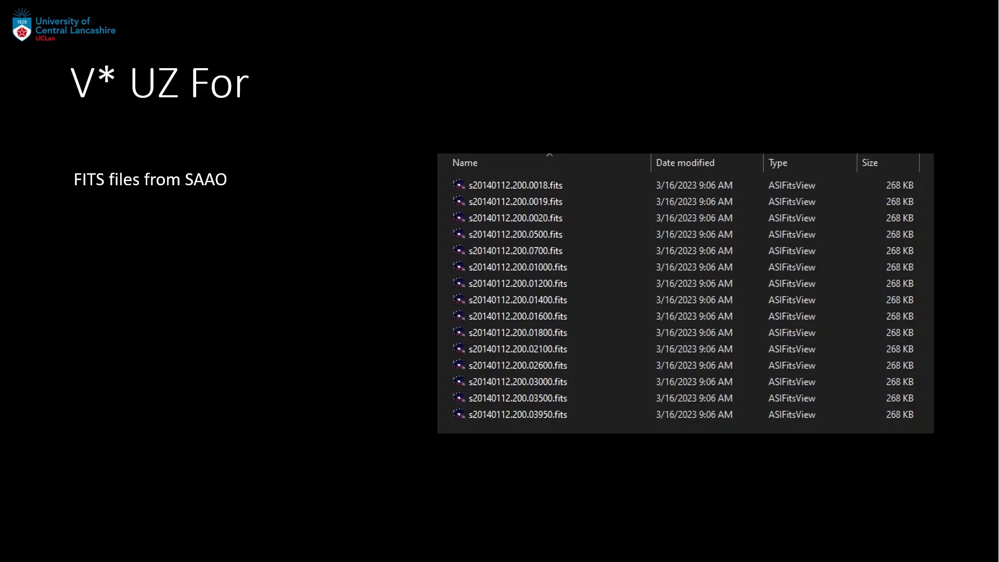
key("Right")
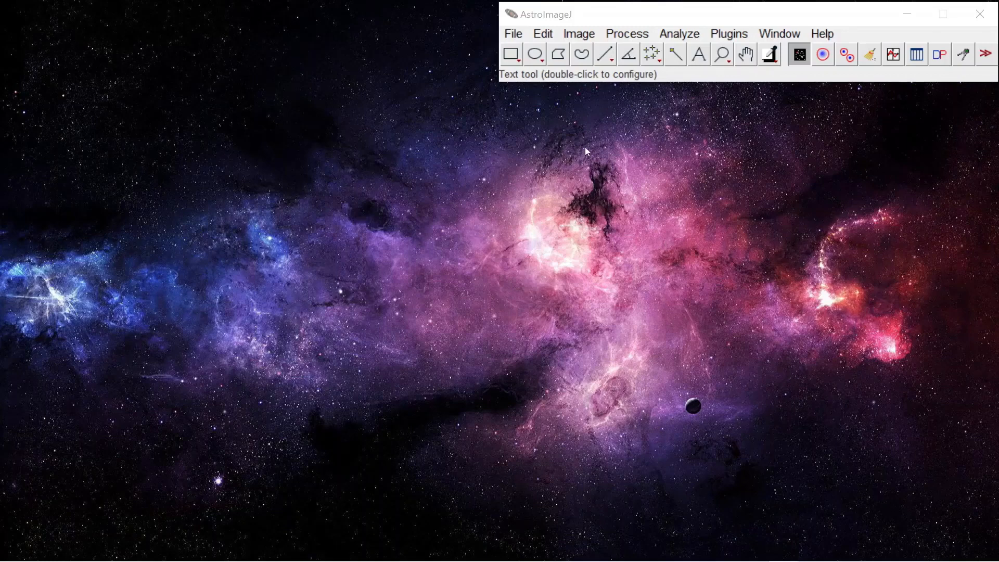
Open the image s20140112.200.0018.fits from the IT#3 folder
left_click(514, 34)
left_click(523, 73)
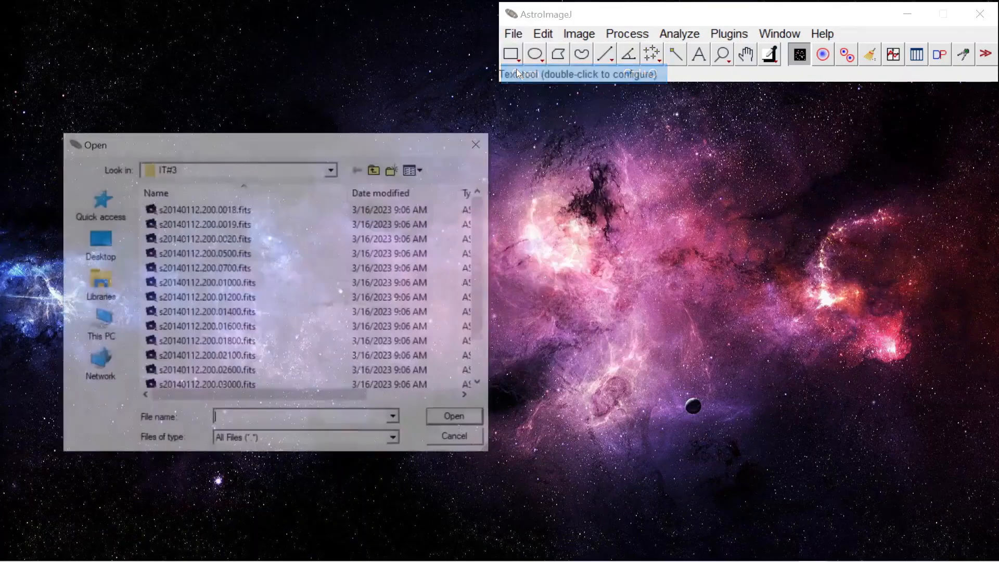
left_click(272, 209)
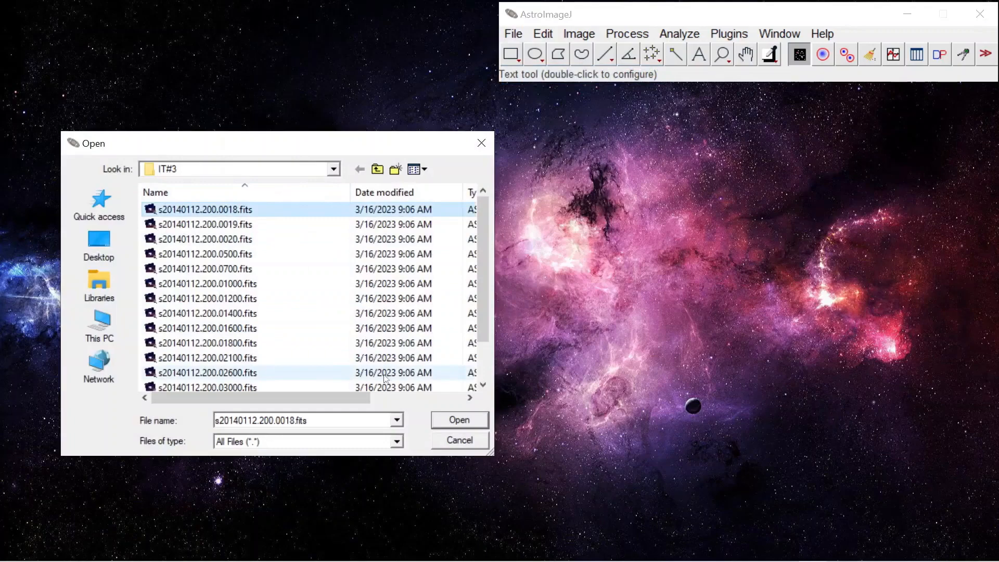
left_click(444, 420)
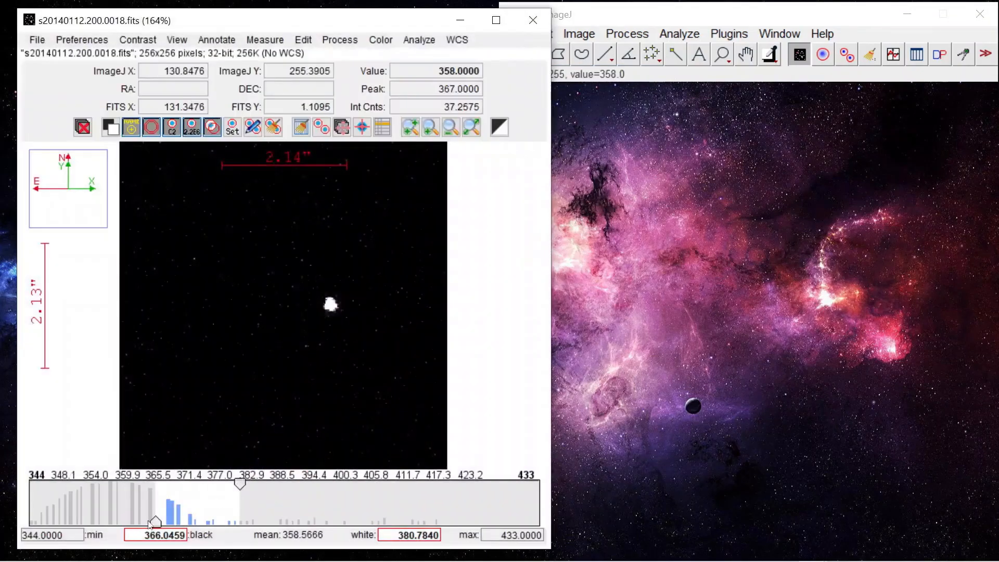
Adjust the image's display range to a black level of about 365.23 and a white level of about 378.97
left_click(151, 522)
mouse_move(151, 522)
left_mouse_down()
mouse_move(109, 521)
mouse_move(151, 520)
left_mouse_up()
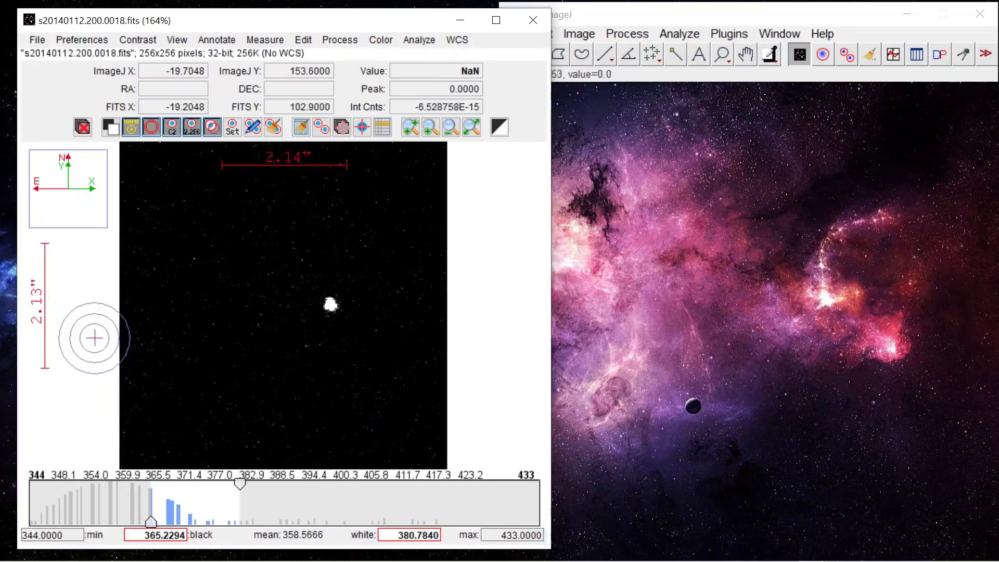
left_click_drag(240, 484, 229, 484)
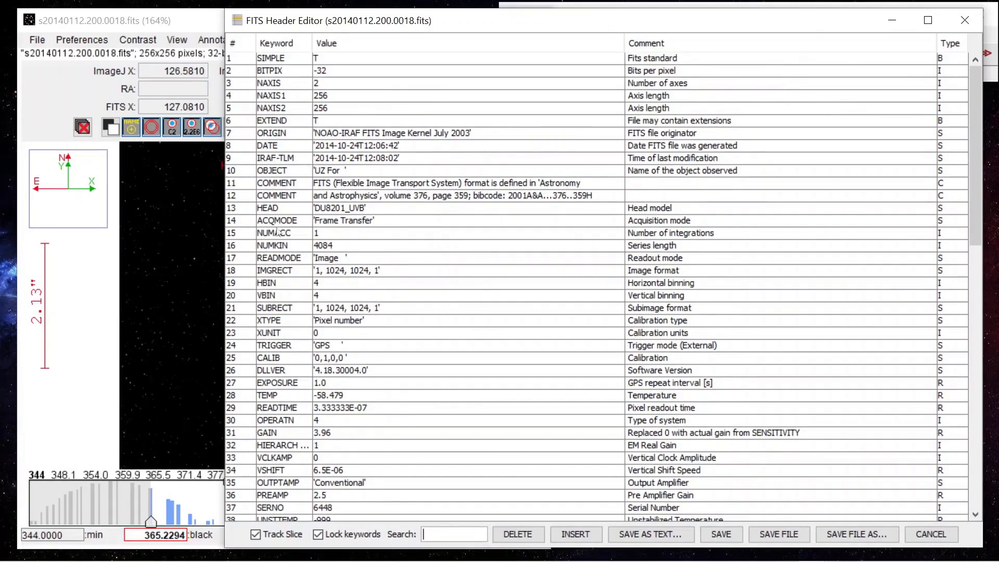
Review the FITS header of s20140112.200.0018.fits down to its last keyword and close the header editor
scroll(289, 262, "down", 9)
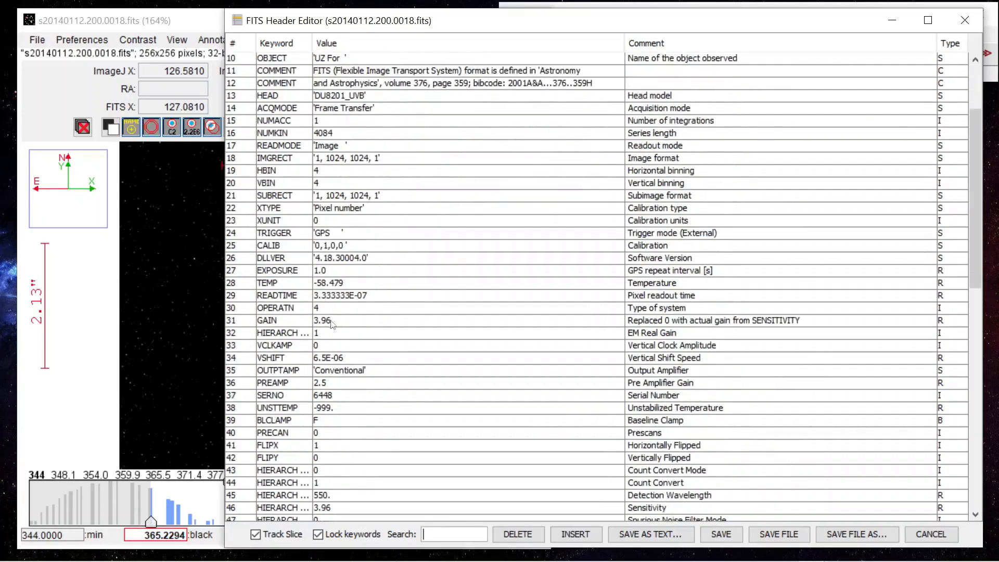
scroll(355, 334, "down", 9)
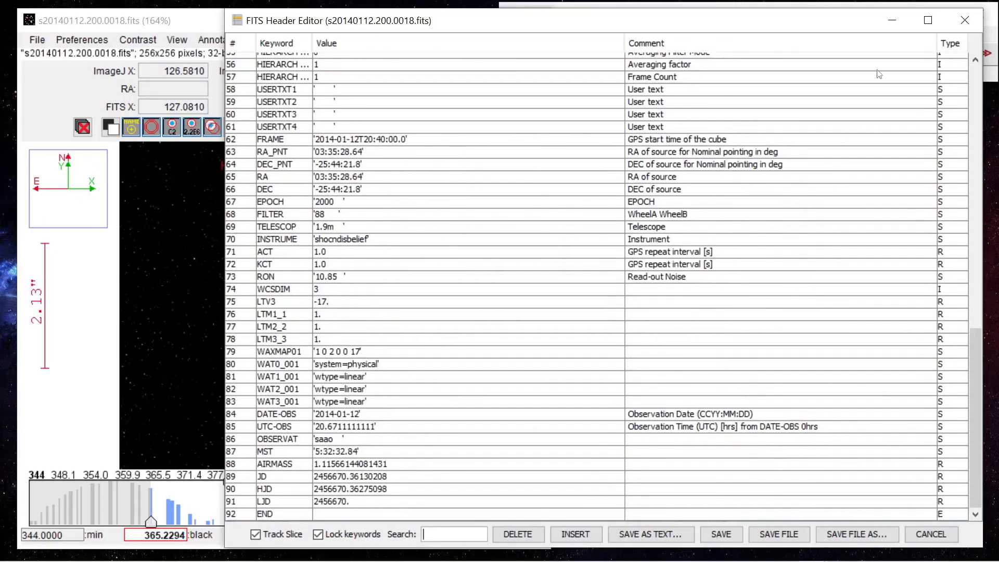
left_click(965, 20)
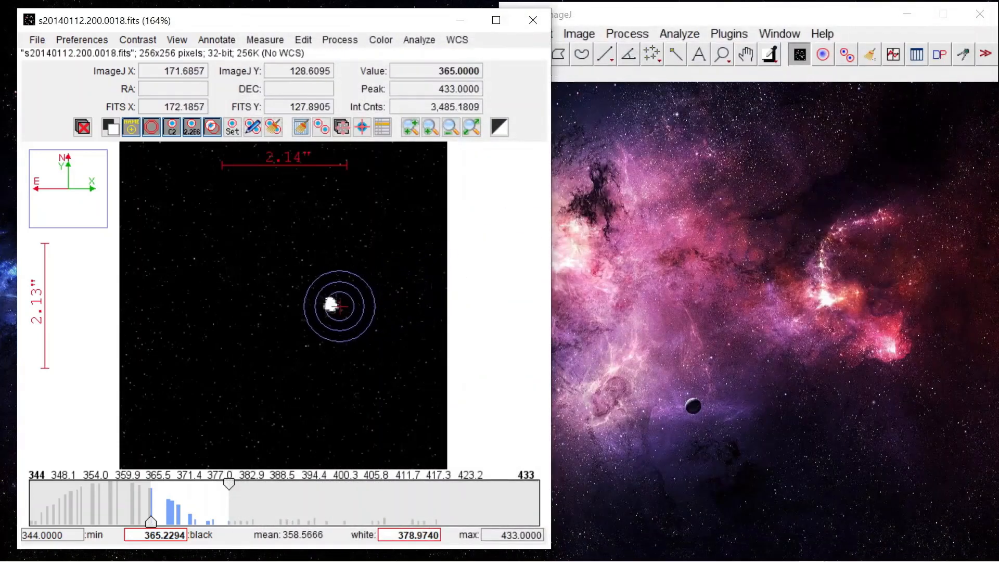
Generate the seeing profile of the bright star and save its aperture with radii of 11, 19 and 28 pixels
scroll(330, 305, "up", 5)
scroll(325, 307, "up", 3)
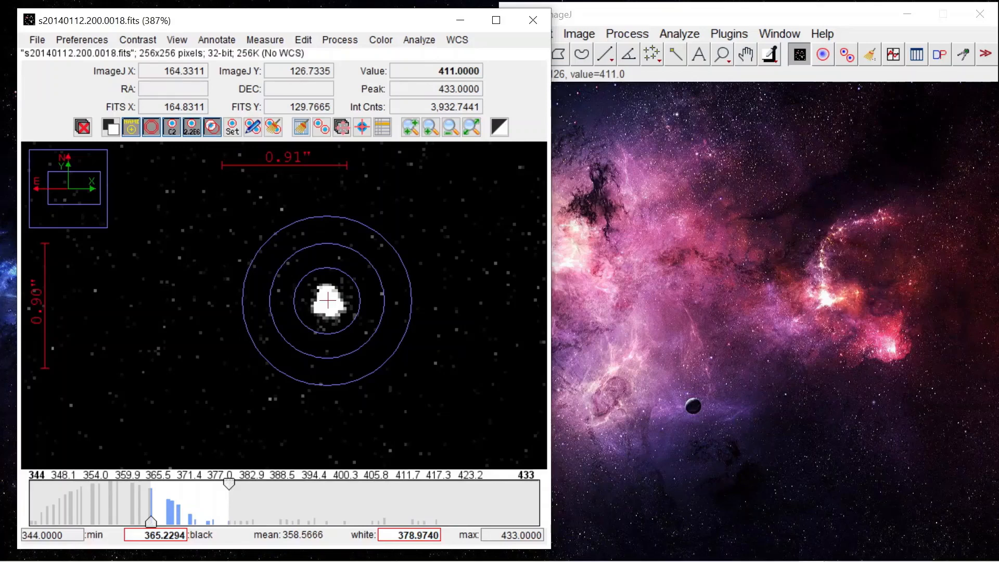
left_click(328, 301)
left_click_drag(610, 111, 606, 38)
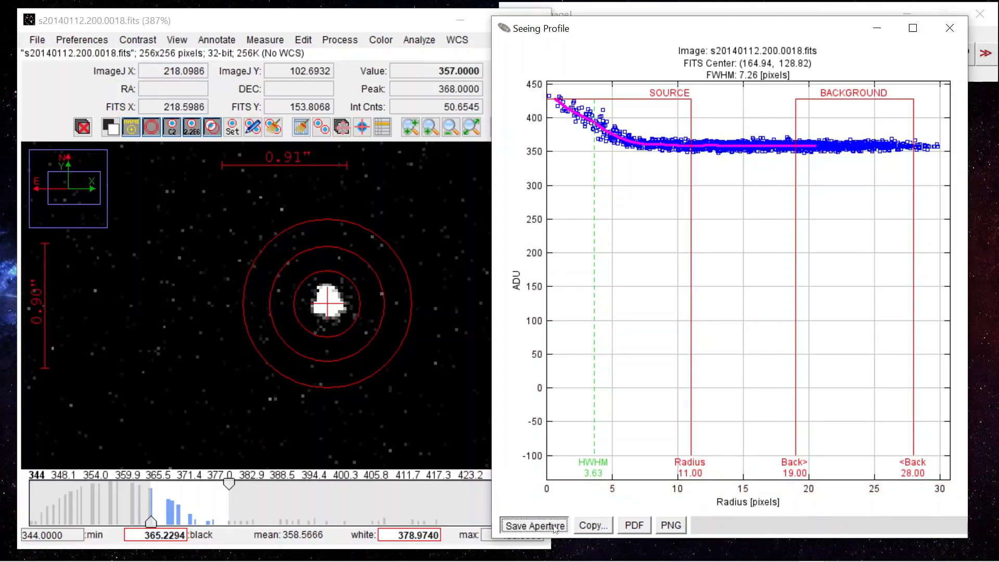
left_click(950, 27)
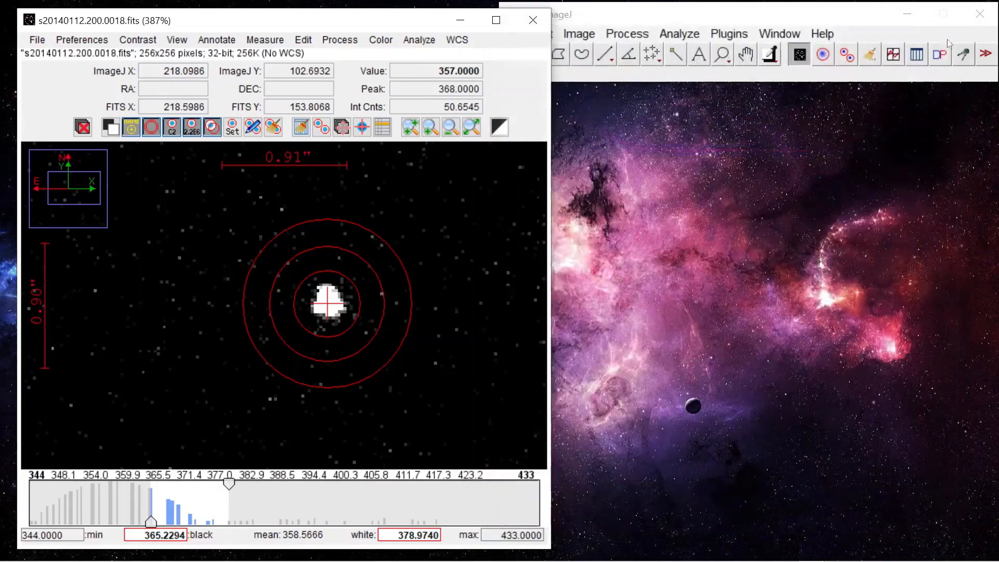
Measure the star in s20140112.200.0018.fits with single-aperture photometry and examine the remaining columns of the Measurements table
left_click(824, 55)
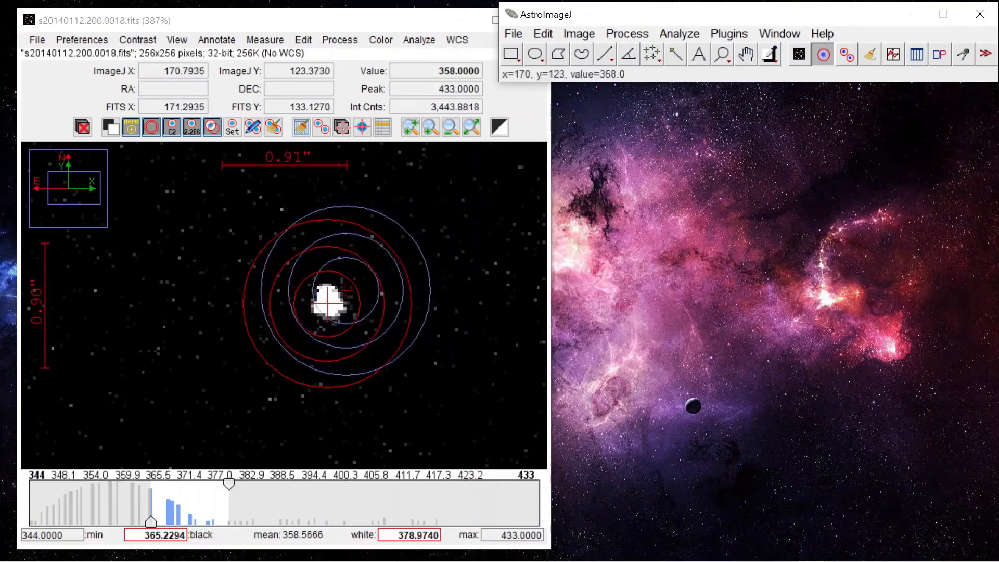
left_click(327, 303)
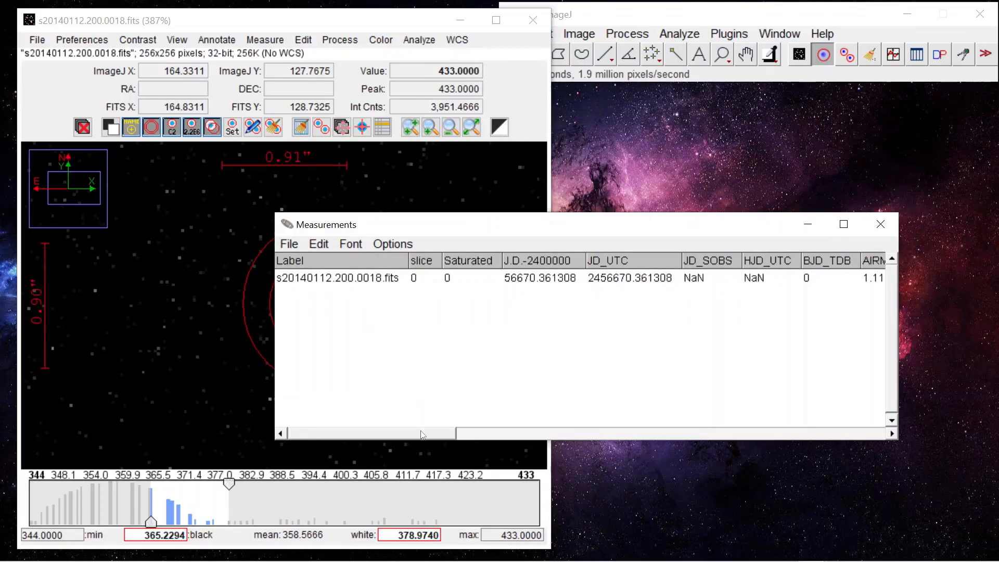
left_click_drag(423, 434, 864, 445)
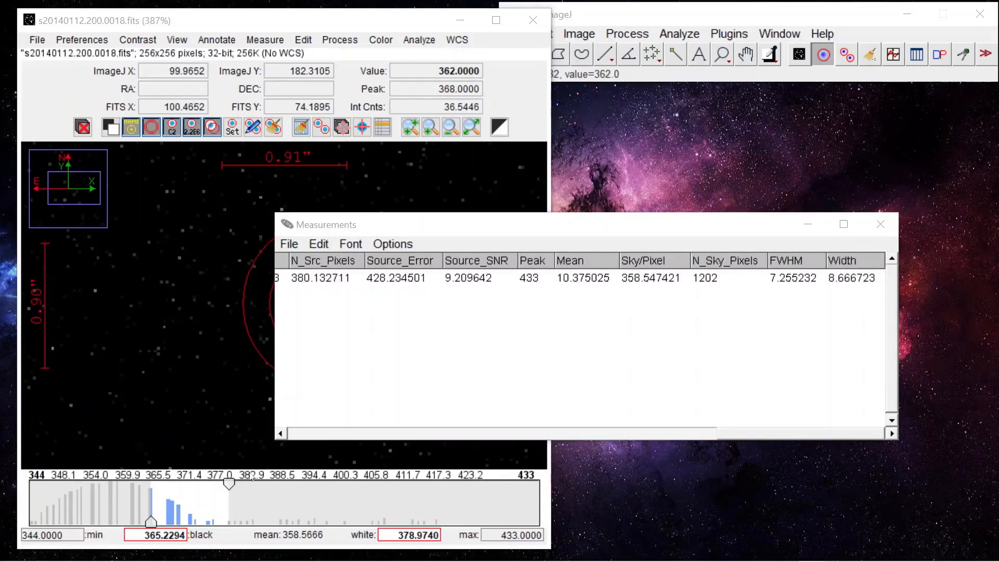
Open the image s20140112.200.0019.fits from the IT#3 folder
left_click(644, 11)
left_click(513, 33)
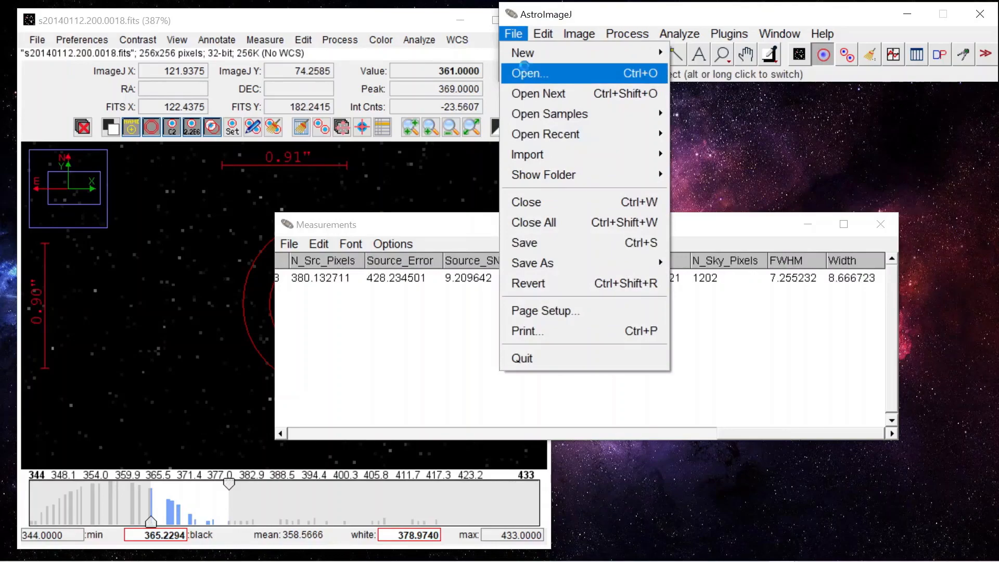
left_click(529, 73)
left_click(208, 223)
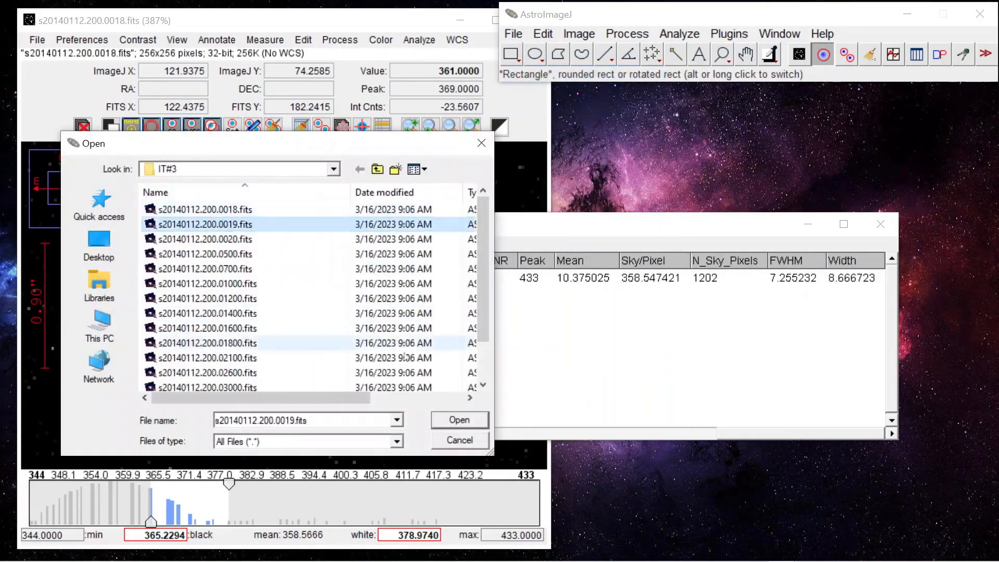
left_click(445, 420)
Generate the star's seeing profile in s20140112.200.0019.fits and save its aperture with radii of 12, 21 and 31 pixels
scroll(351, 323, "up", 1)
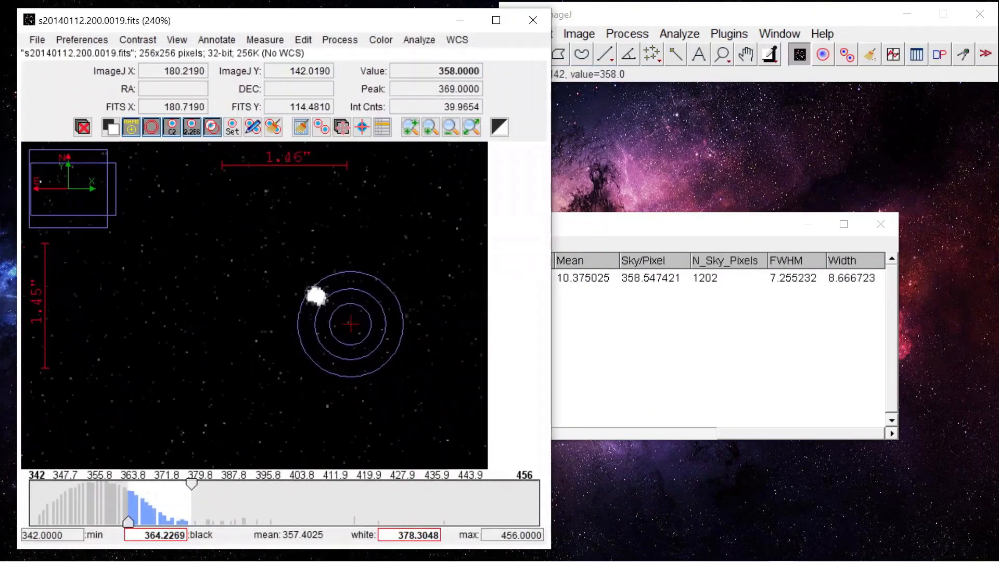
left_click(314, 297, "shift")
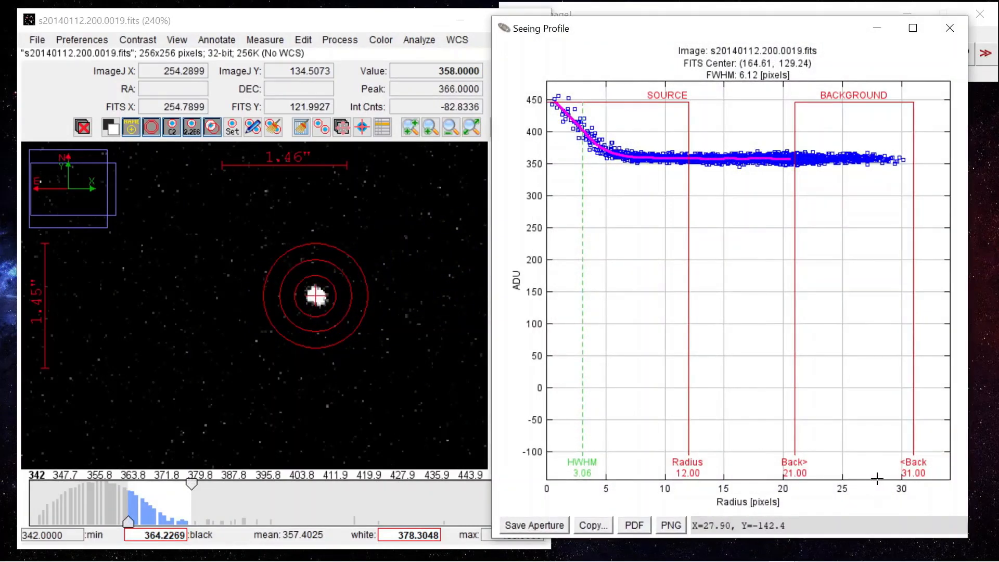
mouse_move(654, 31)
left_mouse_down()
mouse_move(603, 38)
mouse_move(632, 33)
mouse_move(649, 54)
mouse_move(646, 45)
left_mouse_up()
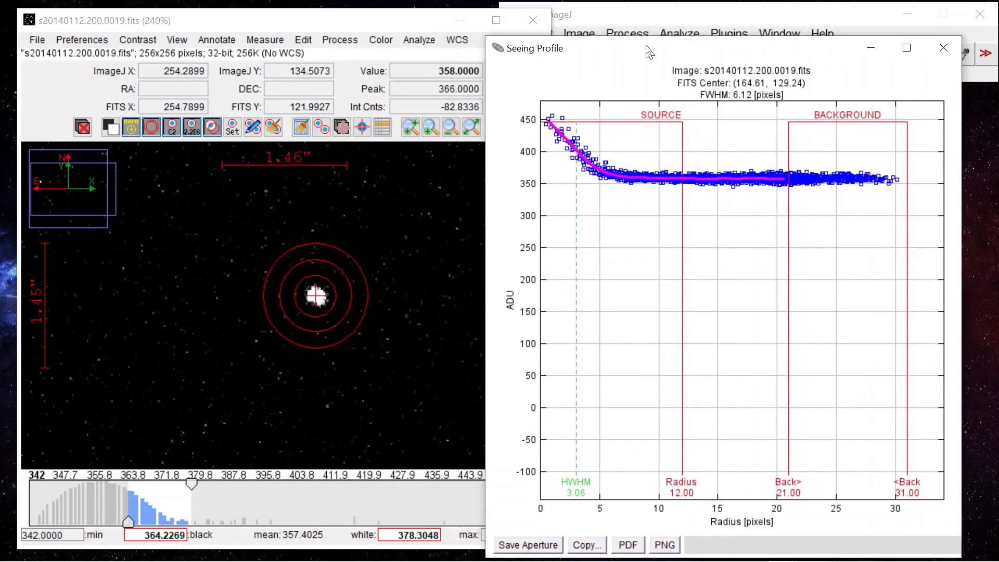
left_click(541, 544)
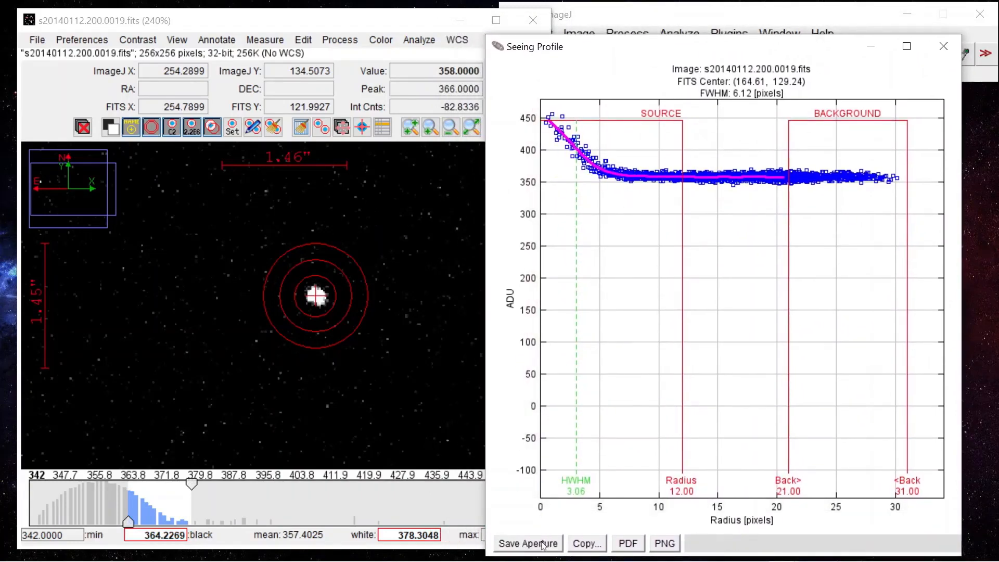
left_click(873, 50)
Measure the star in s20140112.200.0019.fits with single-aperture photometry and bring the Measurements table forward to examine the new row
left_click(824, 54)
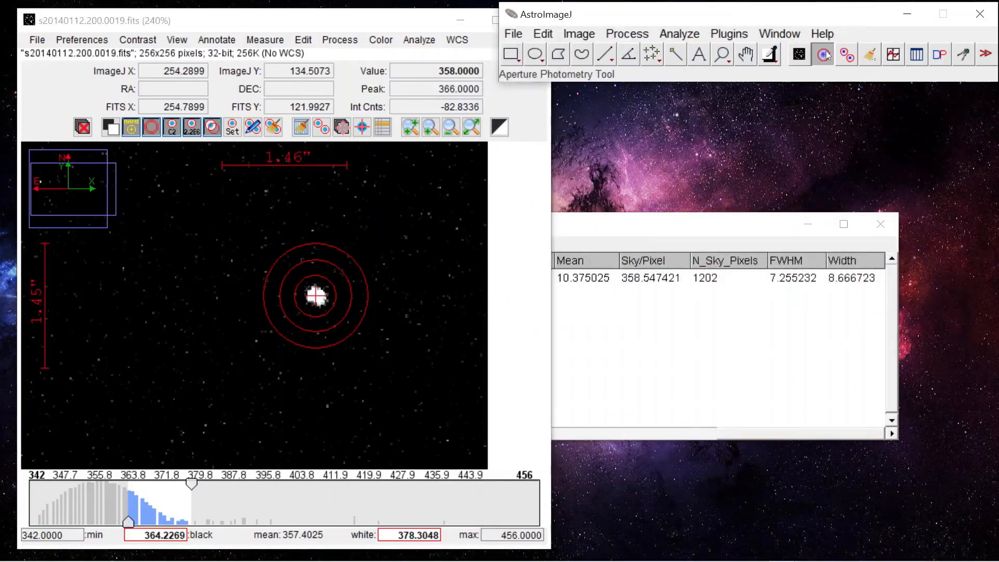
left_click(318, 294)
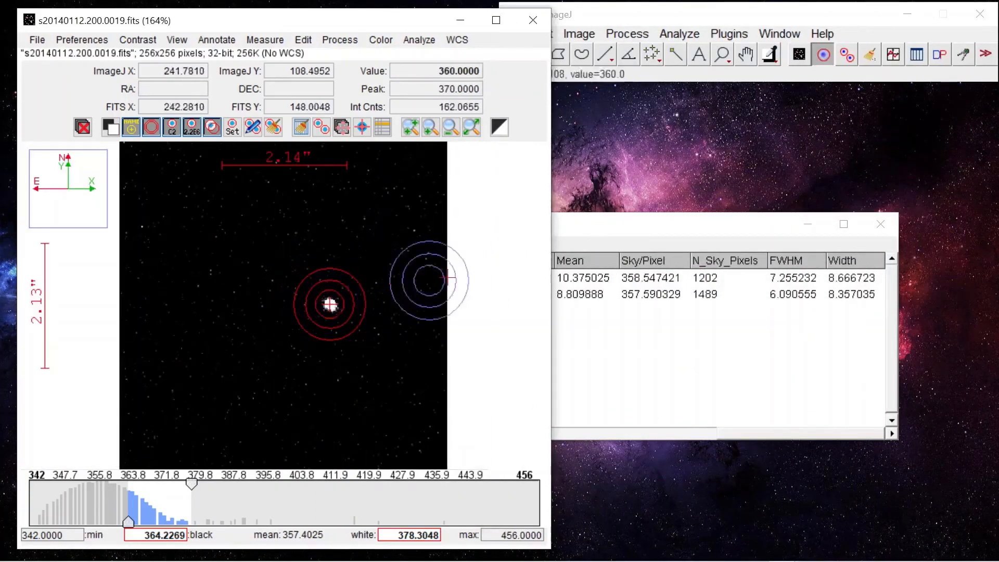
left_click(581, 234)
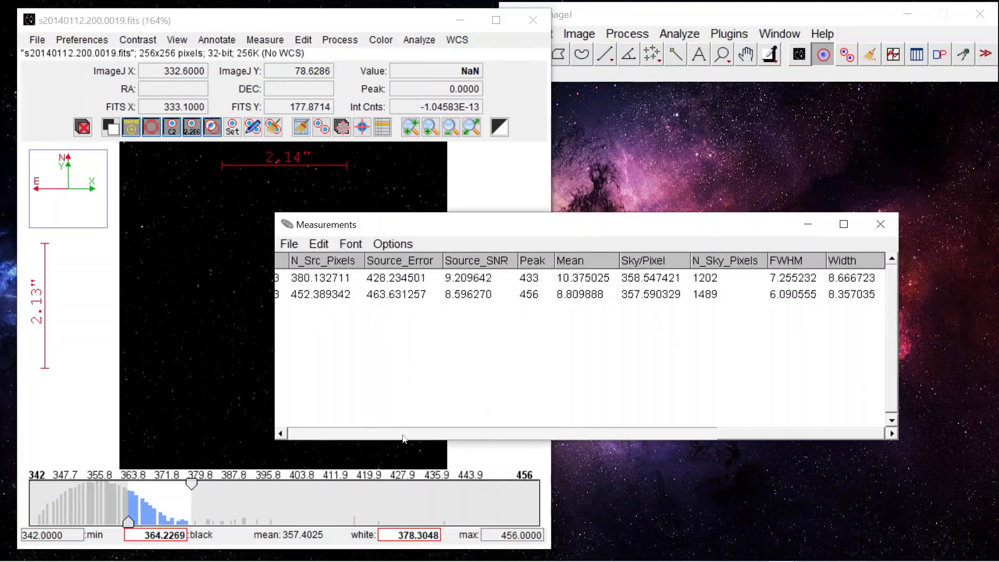
mouse_move(731, 435)
left_mouse_down()
mouse_move(659, 432)
mouse_move(724, 434)
left_mouse_up()
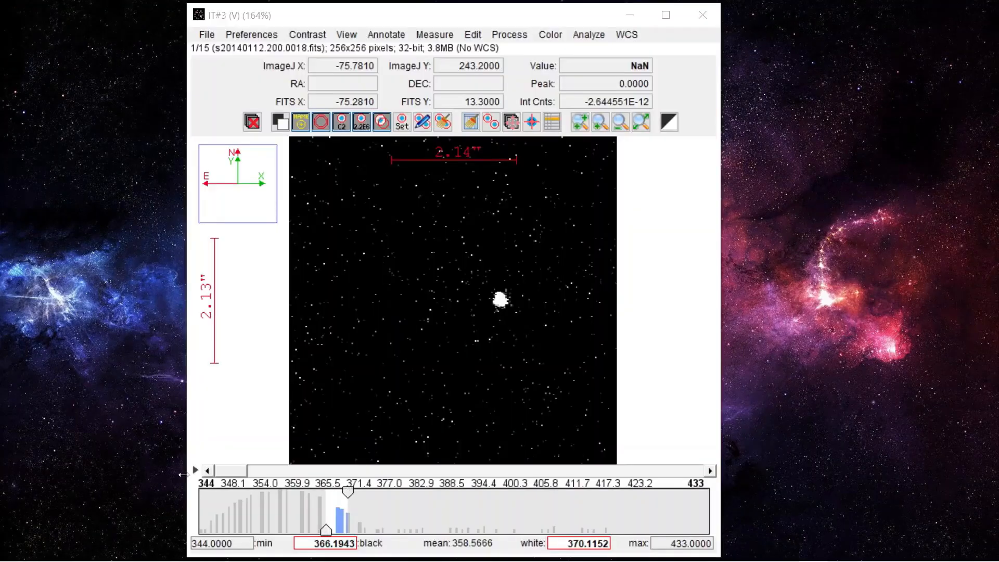
Play the IT#3 image stack as an animation to compare the star across the frames, and stop the playback
left_click(195, 470)
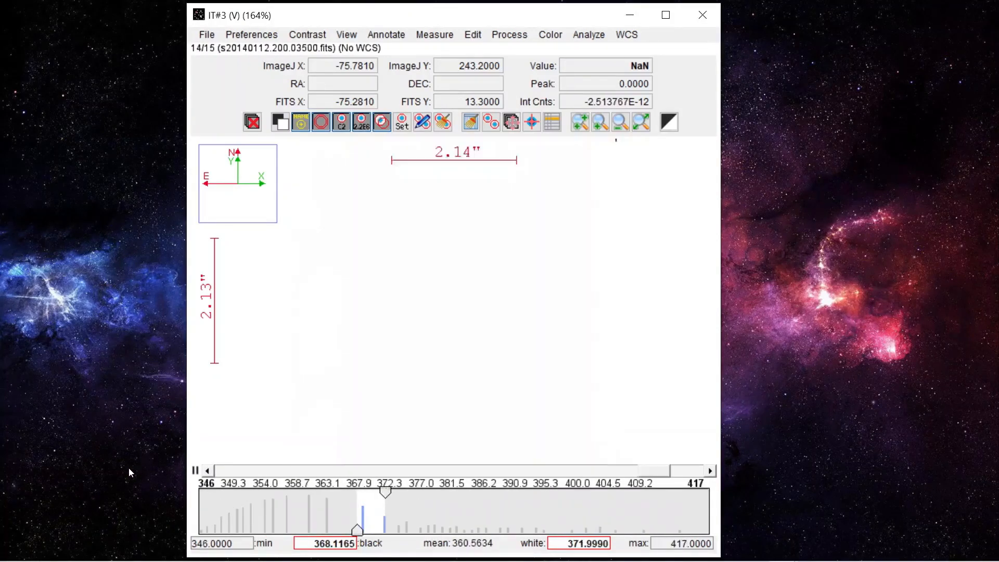
left_click(195, 470)
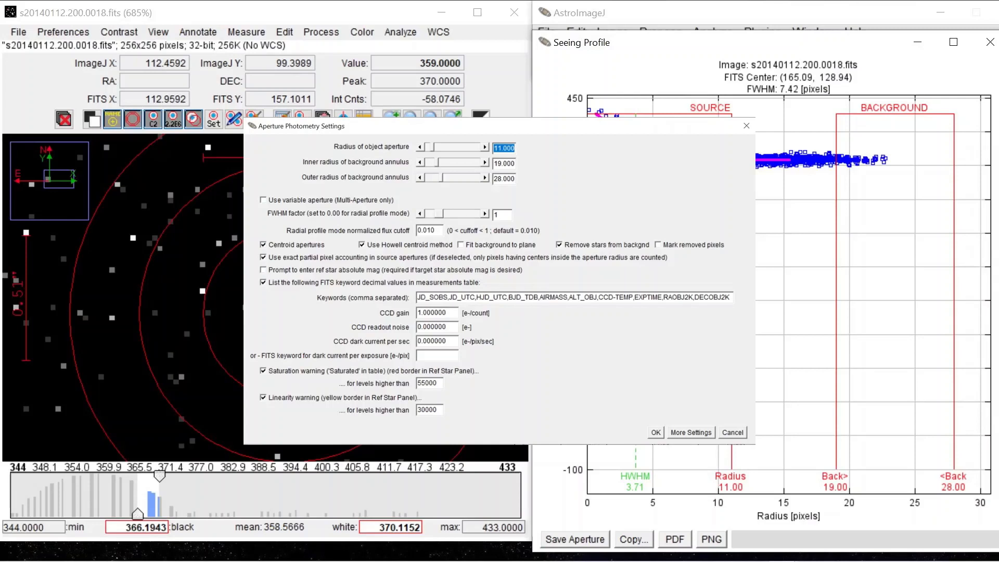
Accept the aperture photometry settings with an object radius of 11 and background annulus radii of 19 and 28
key("Return")
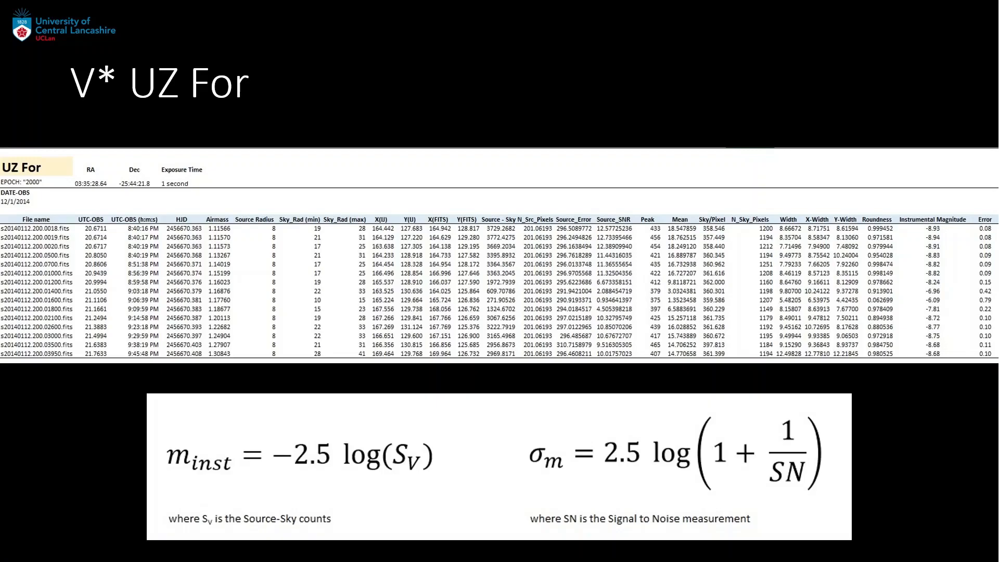
key("Right")
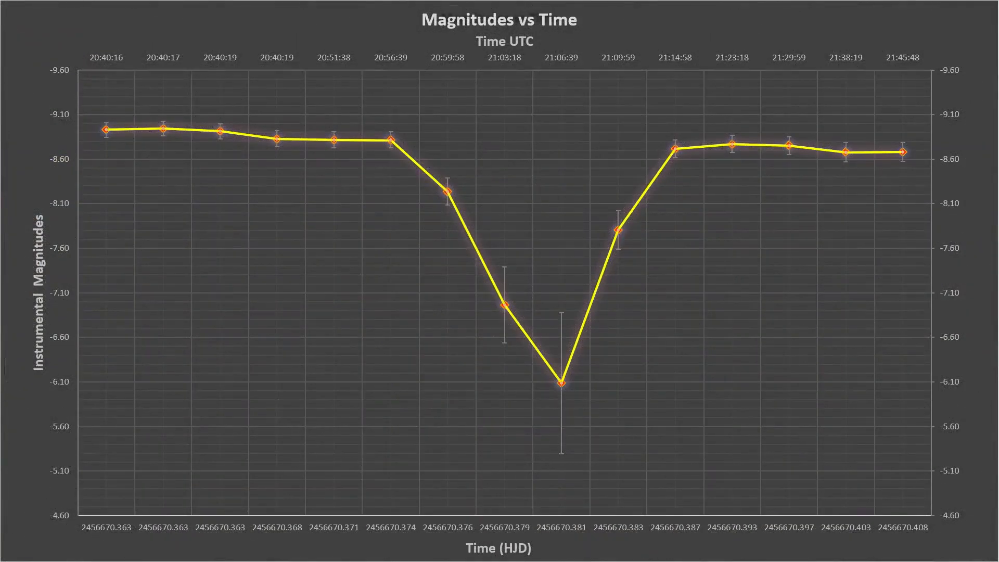